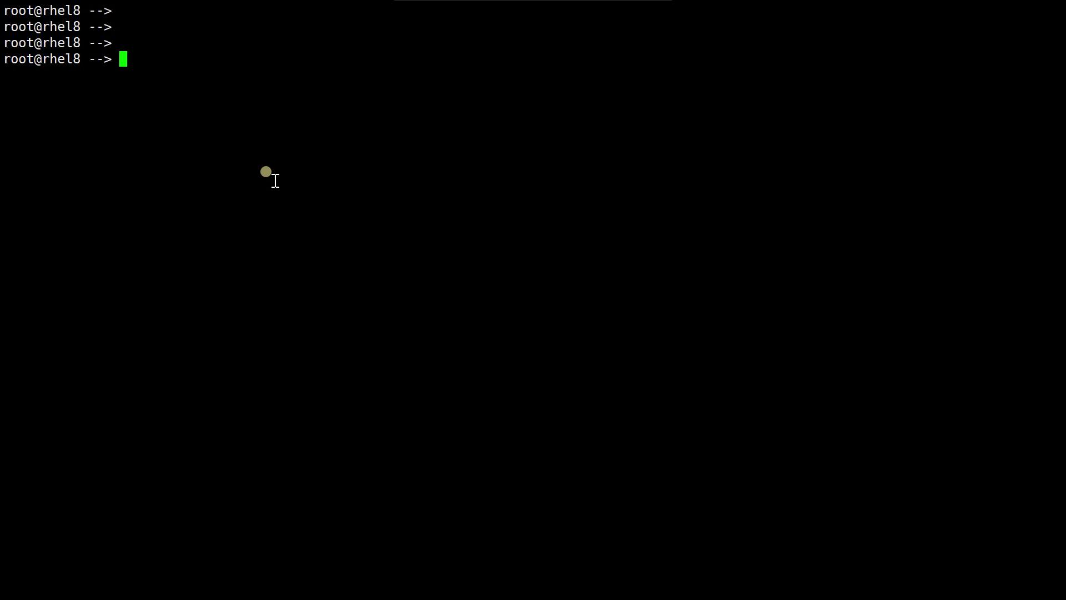
text(cat /et)
text(c/sys)
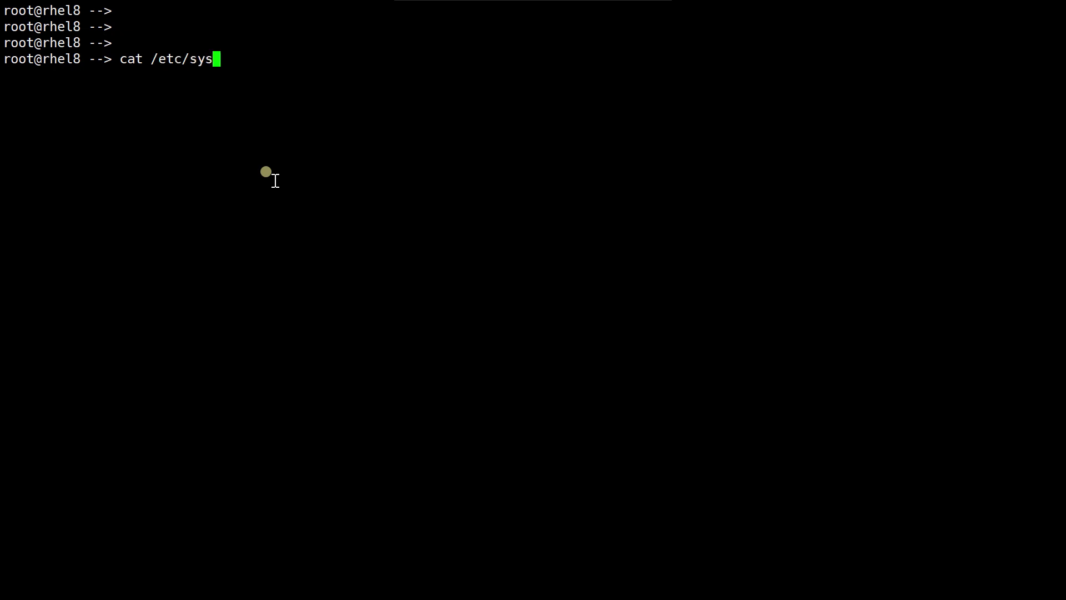
text(tem-rel)
text(ease)
Show the Red Hat release with cat /etc/system-release and create the script folder.
key(Return)
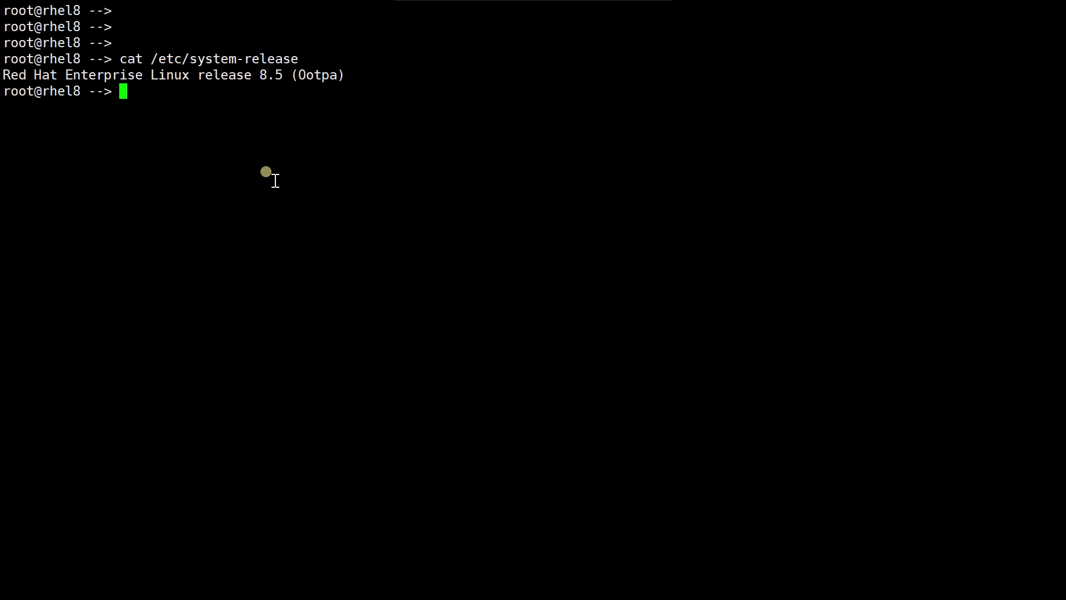
key(Return)
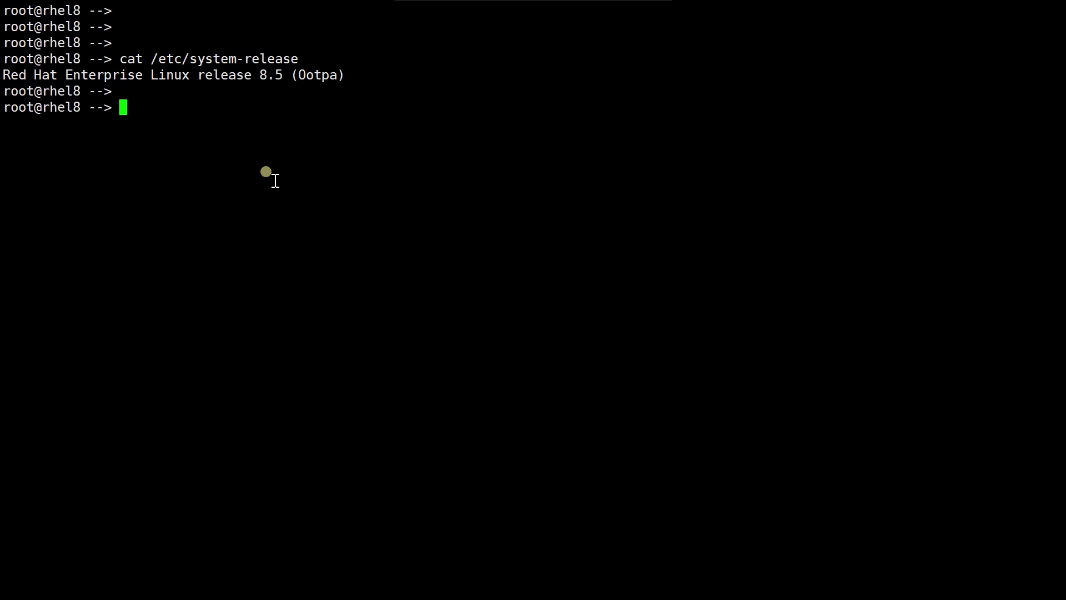
text(mk)
text(dir scr)
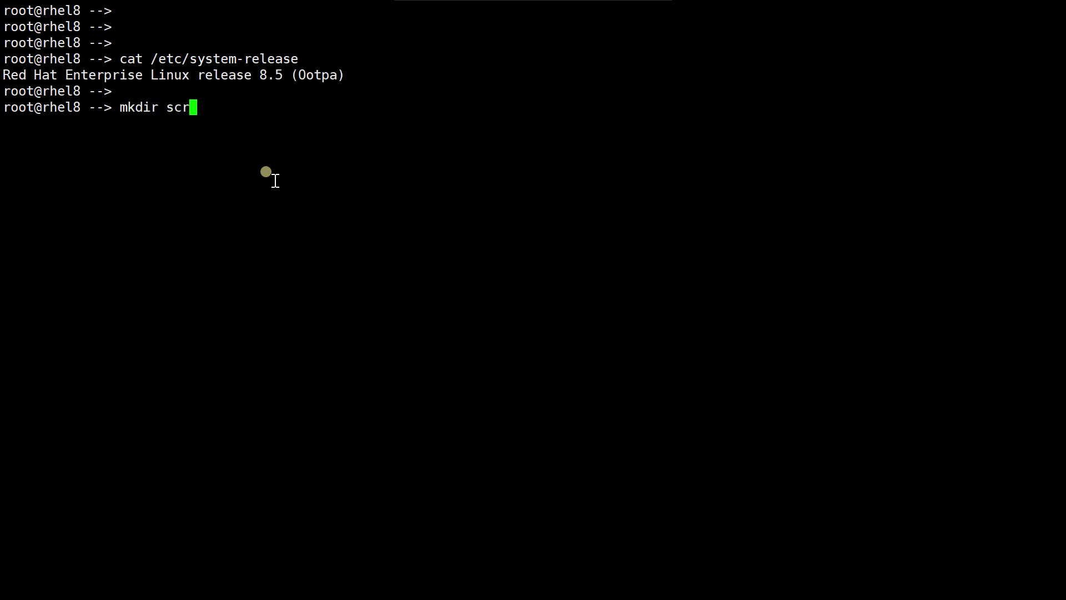
text(ipt)
key(Return)
text(cd )
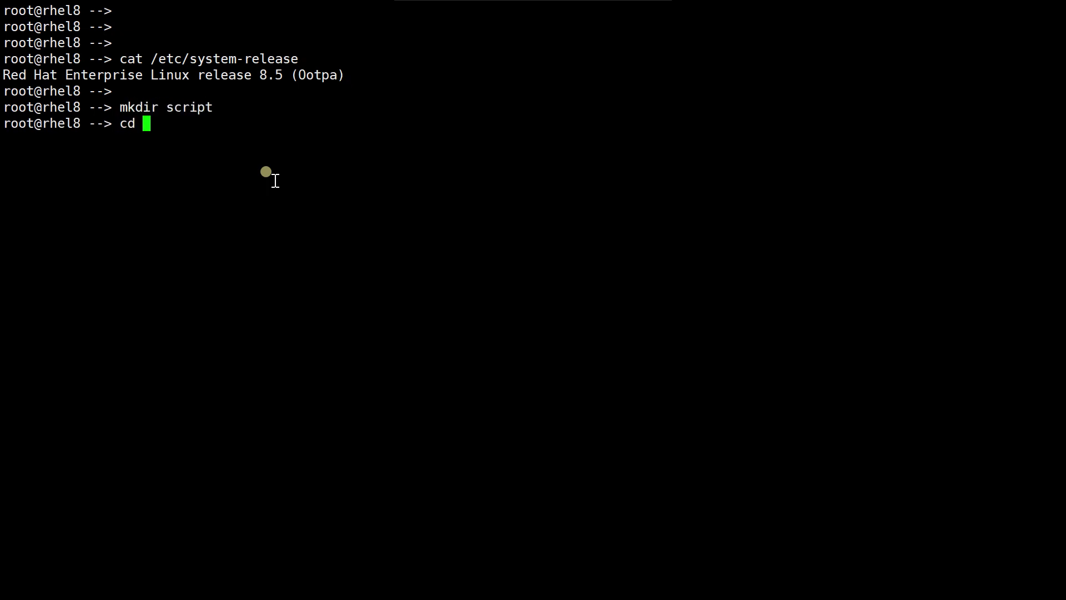
text(scpr)
Move into the script folder and start a new main.py in vi.
key(BackSpace)
key(BackSpace)
text(r)
key(Tab)
key(Return)
key(Return)
key(Return)
key(Return)
key(Return)
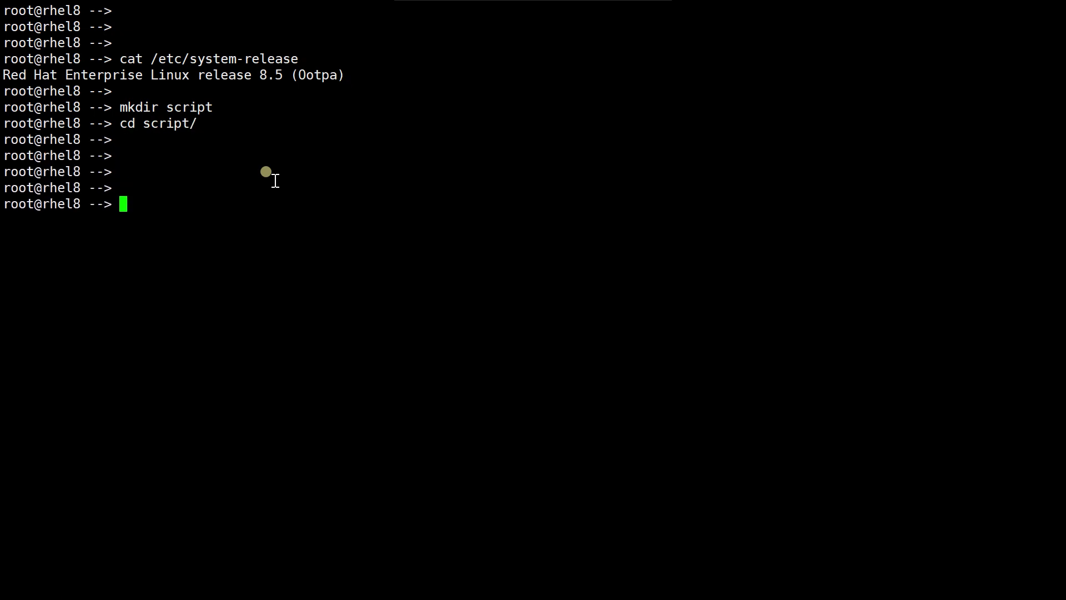
text(vi main)
text(.py)
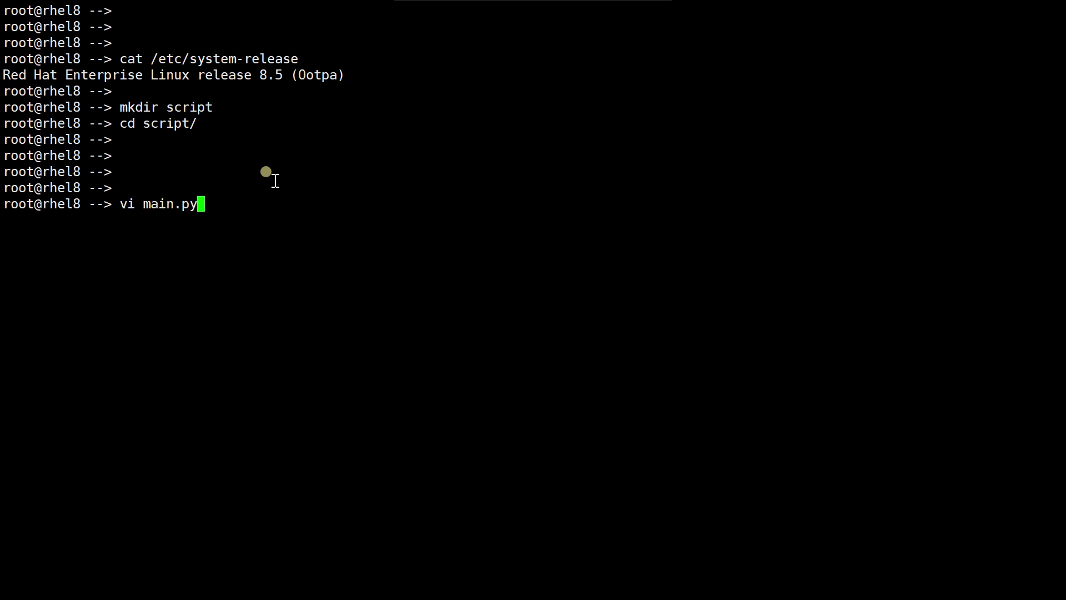
key(Return)
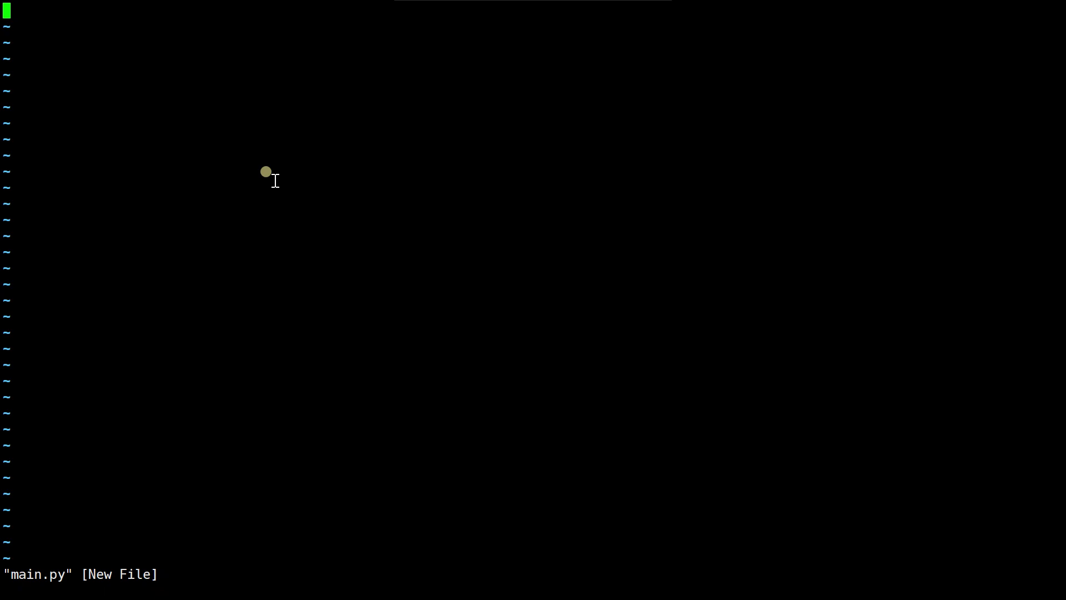
Write 'import os' and a commands list containing 'ls -l', 'uname' and 'ps'.
key(i)
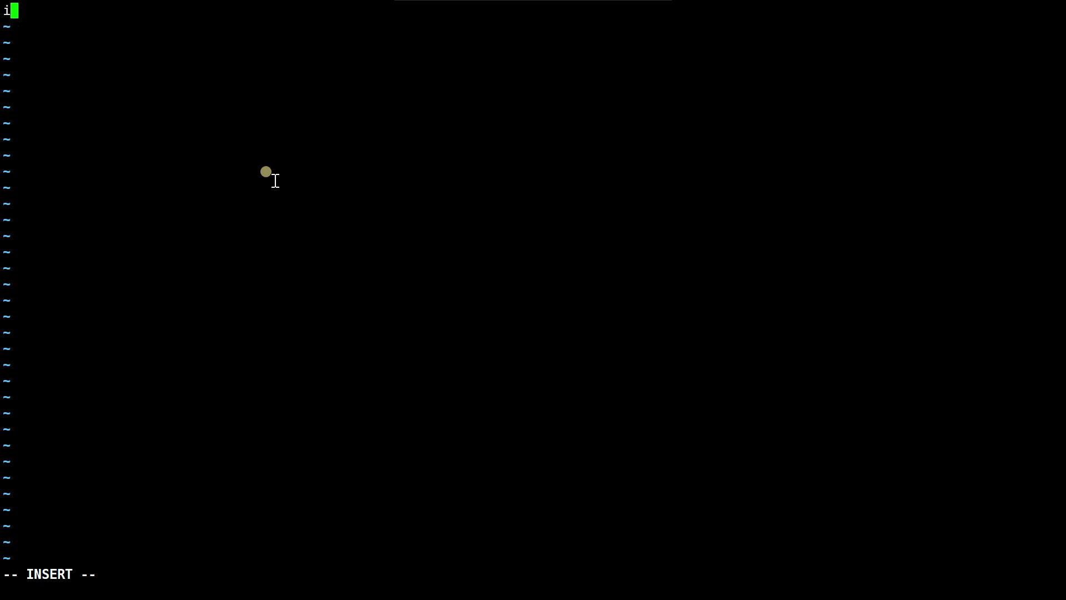
text(import os)
key(Return)
key(Return)
text(commands = )
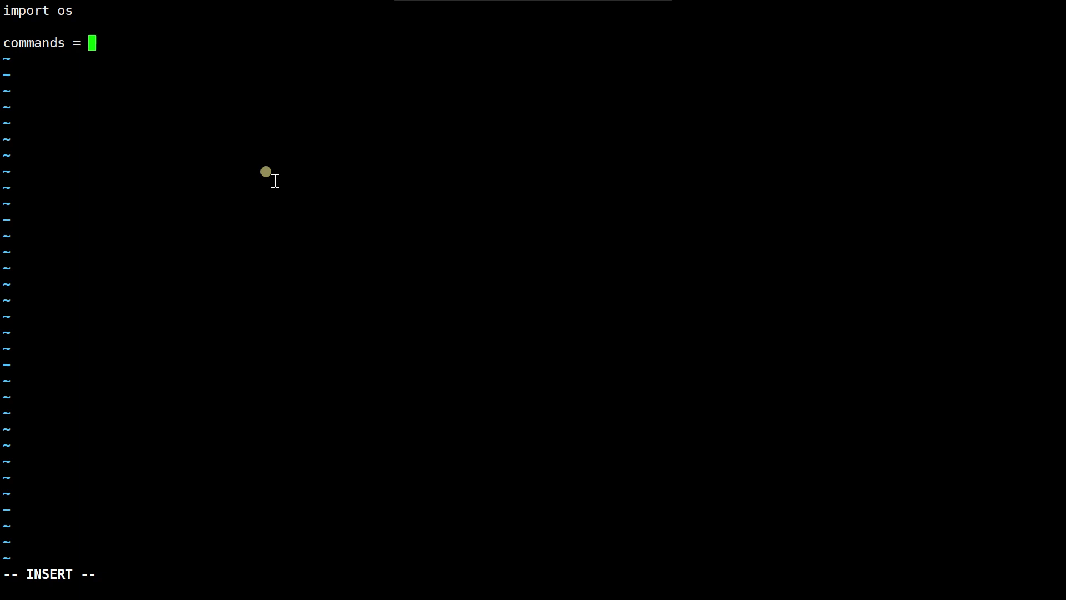
text([)
text("ls )
text(-l")
text(, )
text("uname")
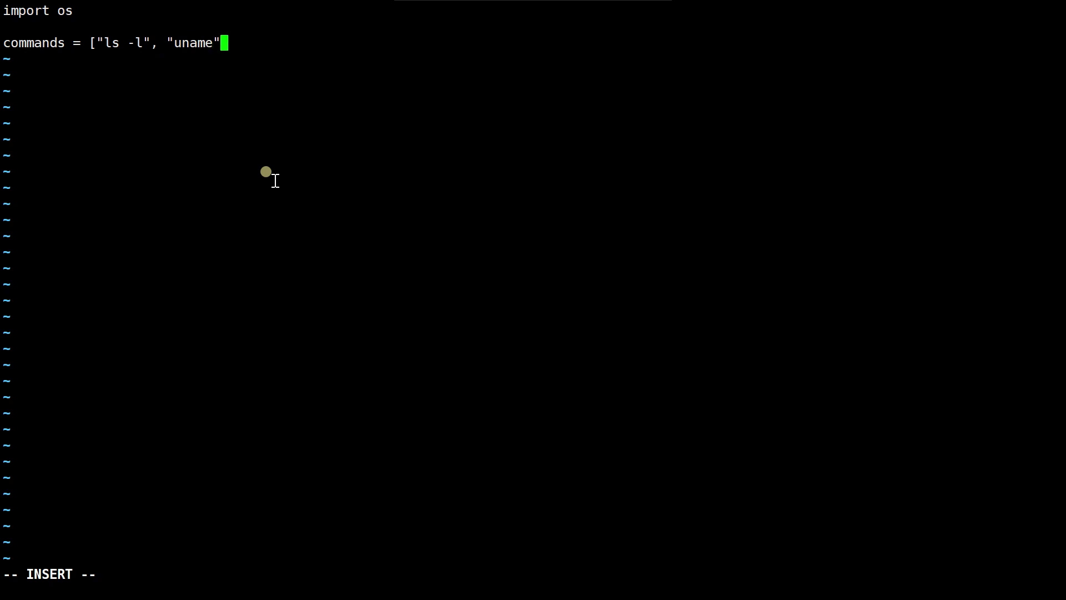
text(, ")
text(ps"])
key(Return)
text(for arg)
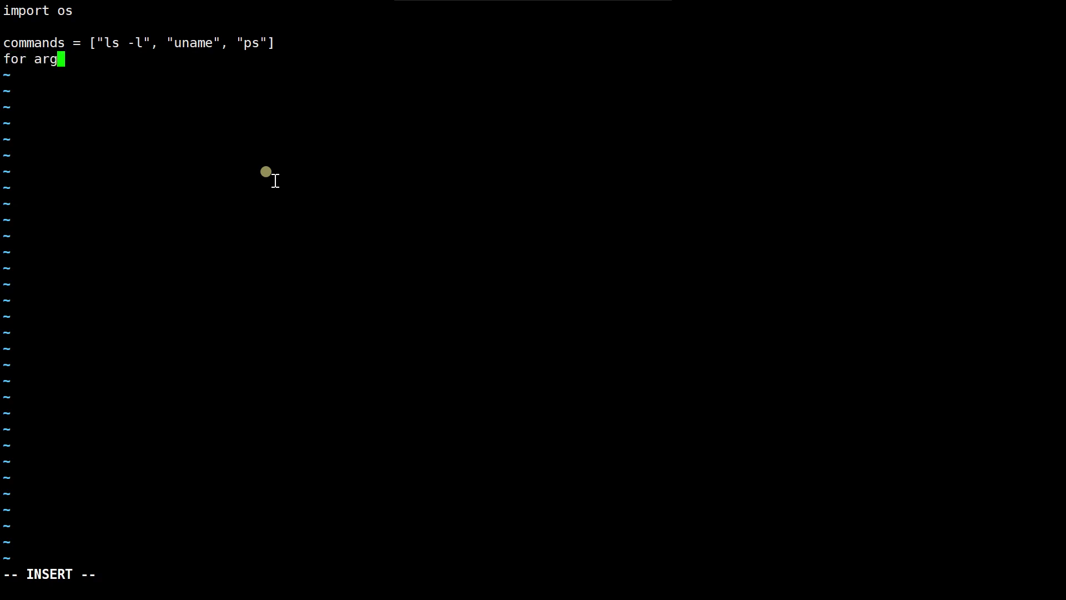
text( in co)
text(mmands)
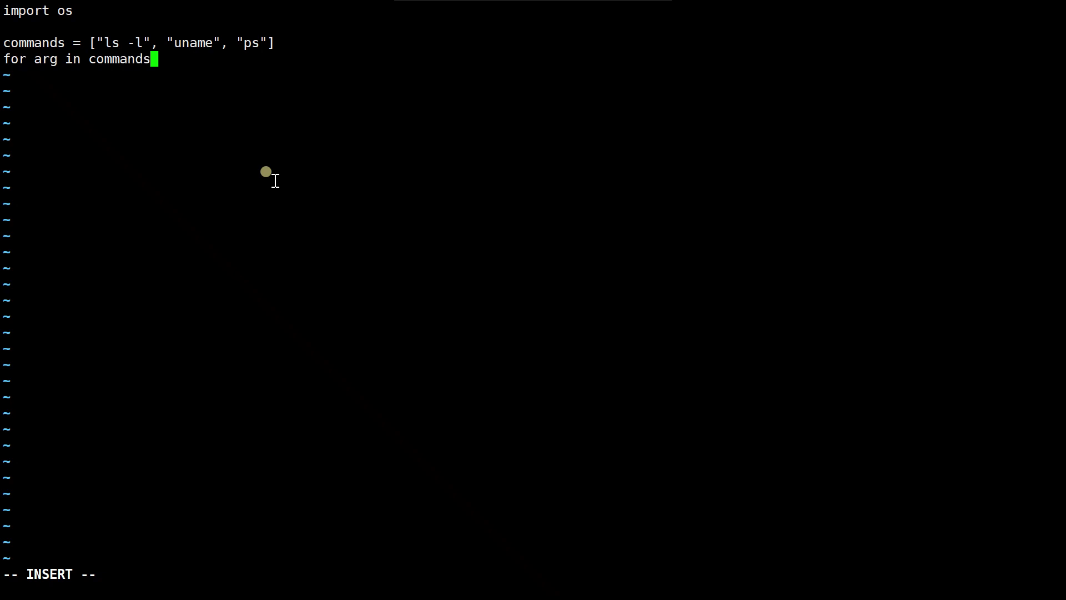
text(:)
Add a loop running os.system(arg) that prints a failure message and calls exit(-1) on error.
key(Return)
text(if )
text(os.system)
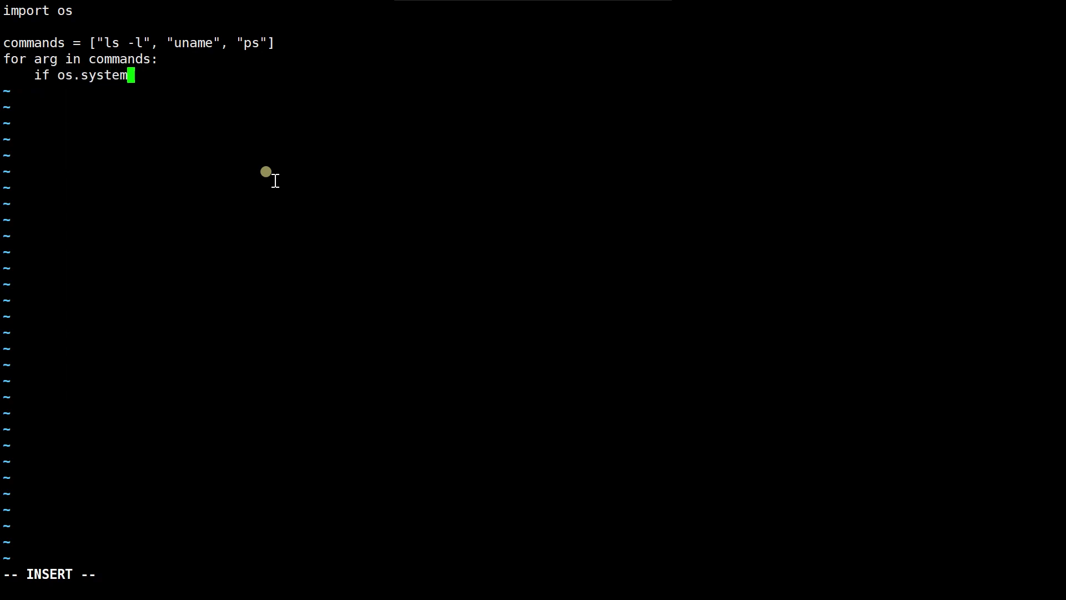
text(()
text(arg)
text() !)
text(=)
text( 0:)
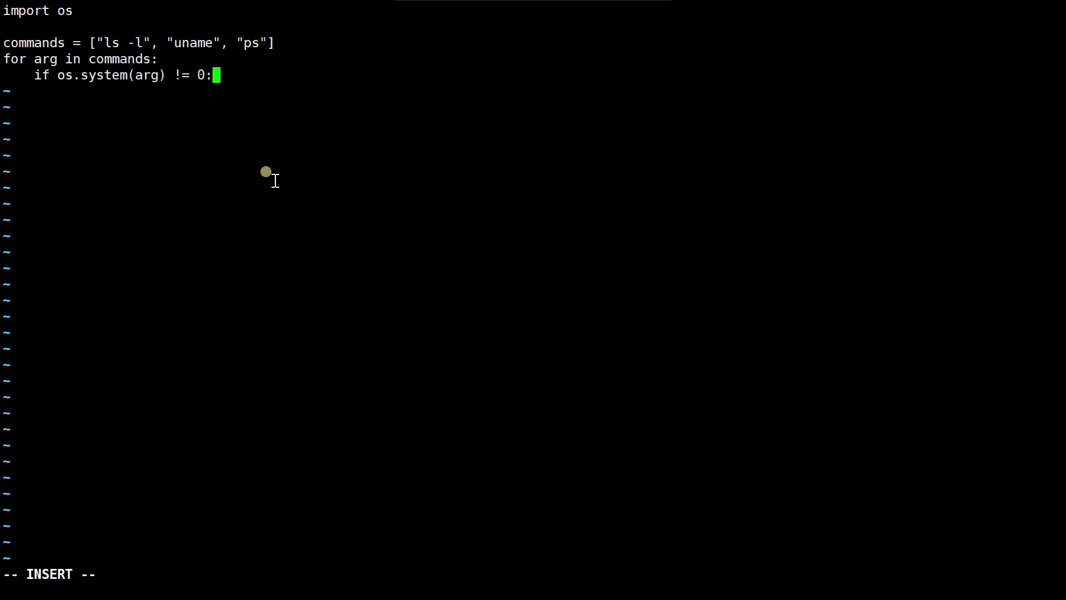
key(Return)
key(BackSpace)
key(BackSpace)
key(BackSpace)
key(BackSpace)
text(prin)
text(t()
text("Failed )
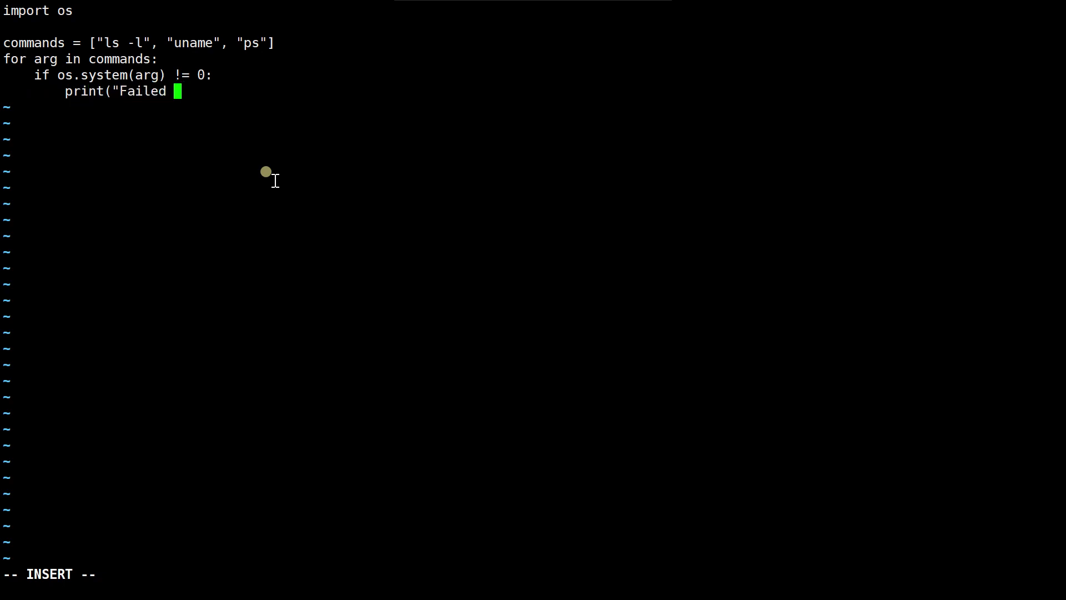
text(to execut)
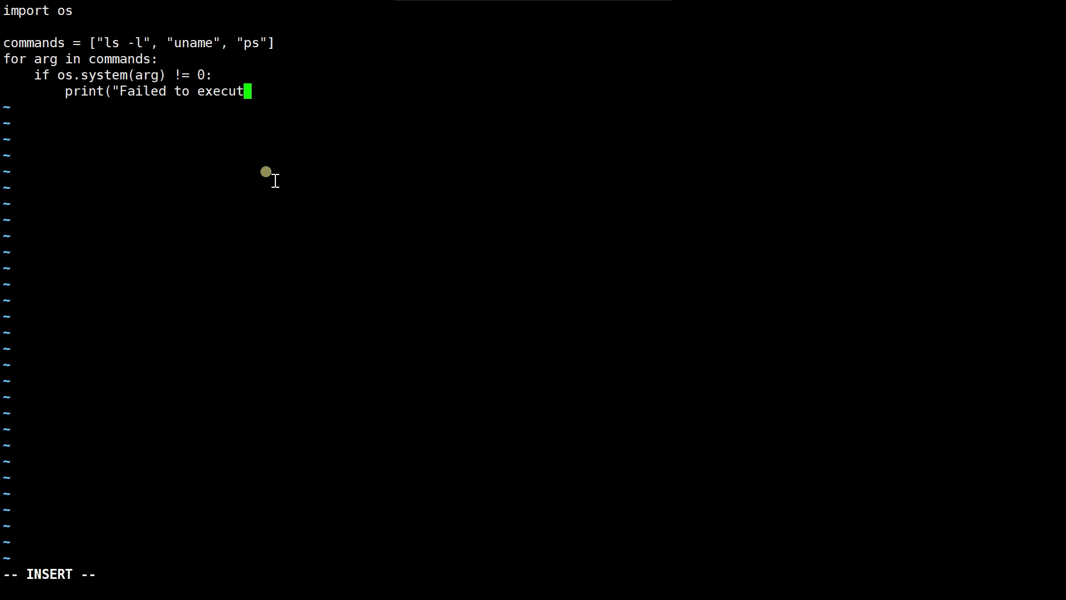
text(e co)
text(mmand )
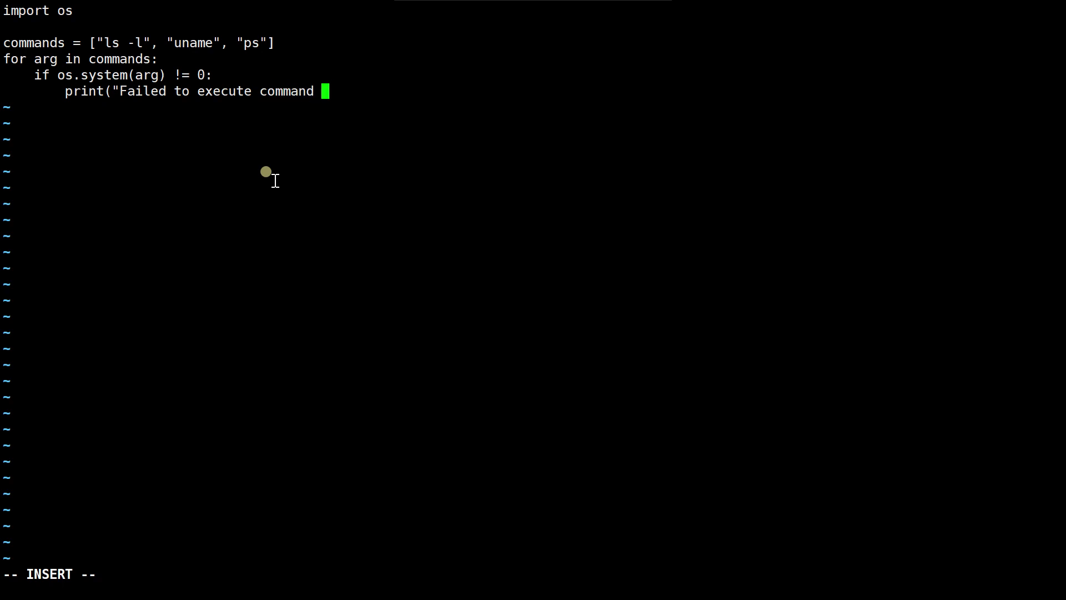
text(: " )
text(+ arg)
text())
key(Return)
text(exit()
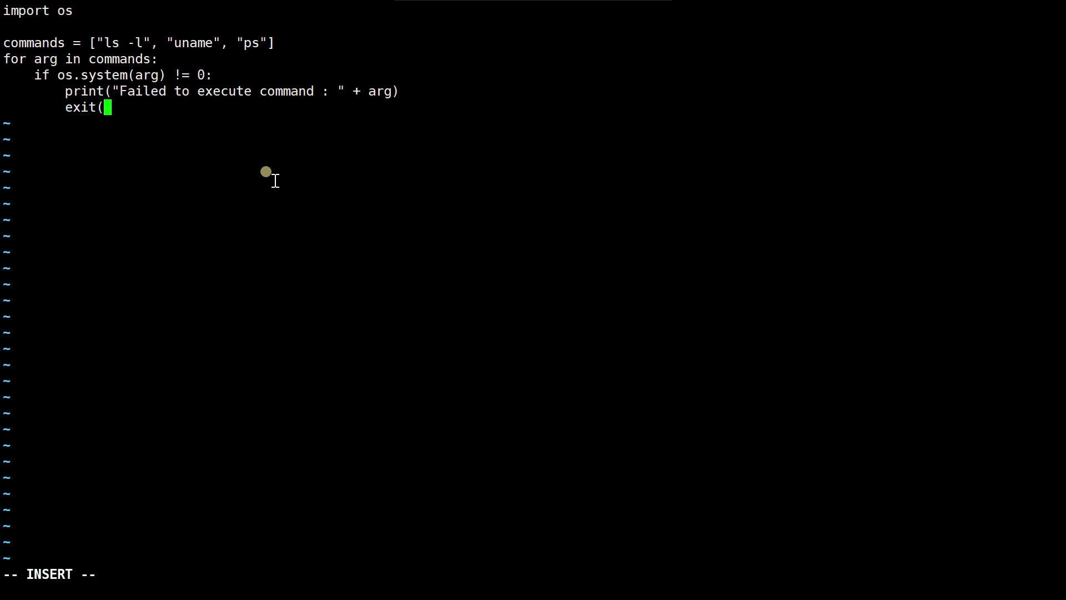
text(-1))
key(Return)
text(dd)
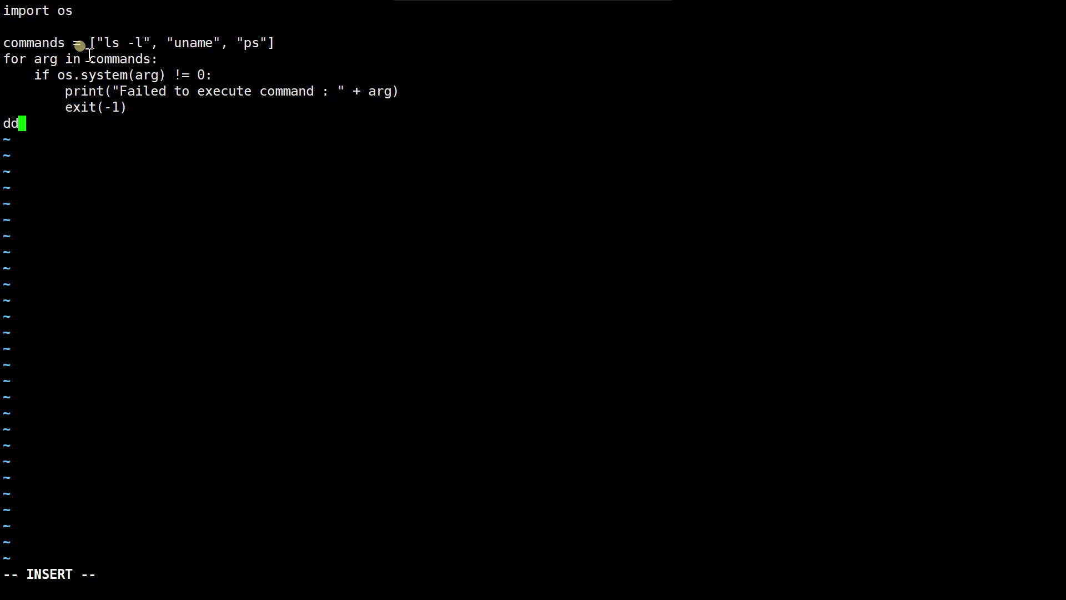
key(Escape)
text(dd)
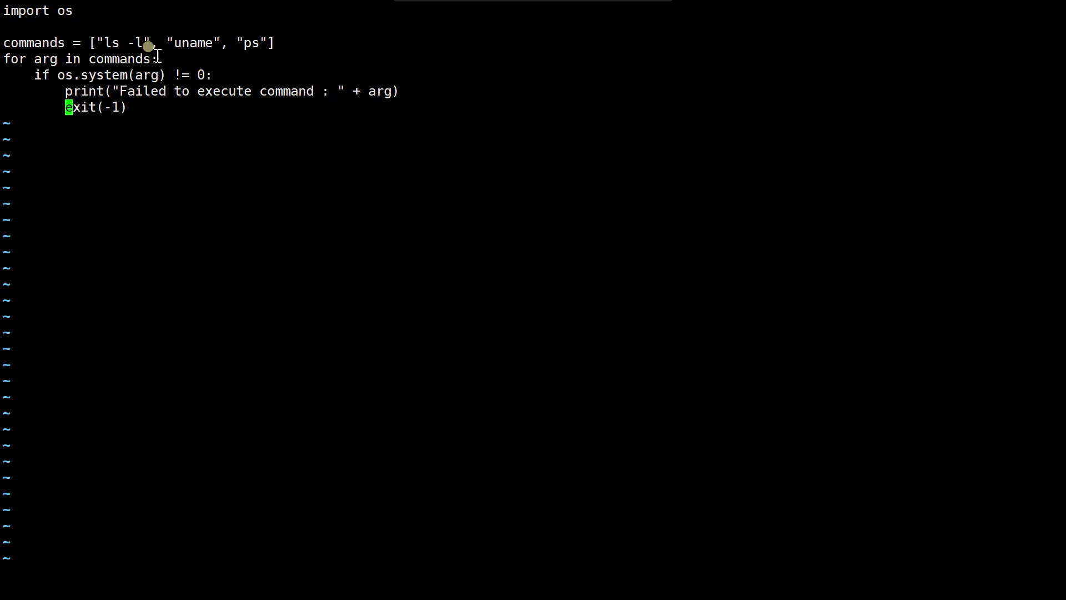
text(:wq)
Save main.py, quit Vim, and make the script executable.
key(Return)
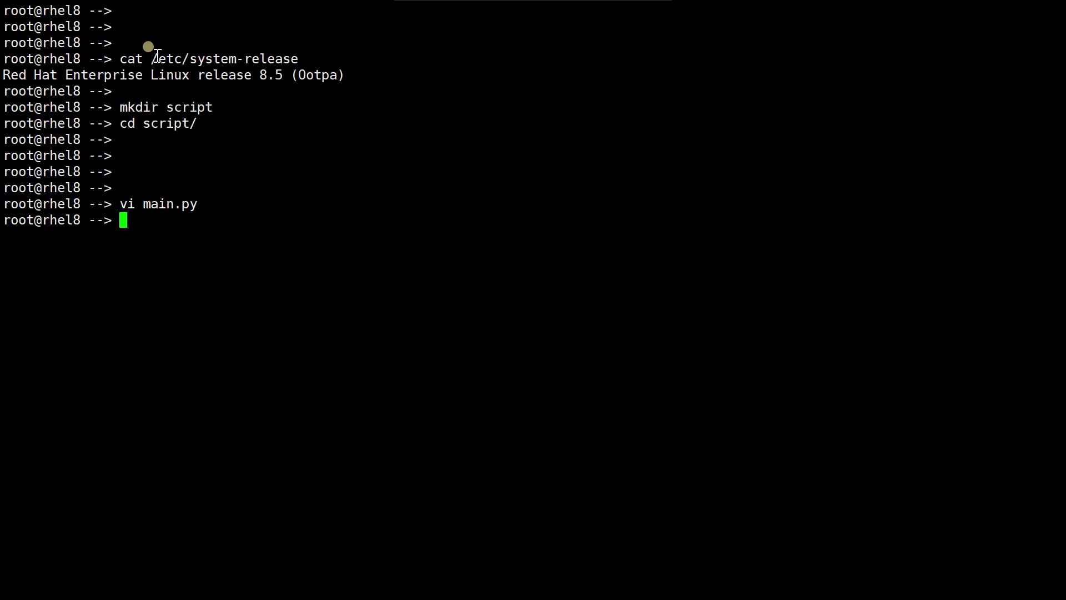
key(Return)
key(Return)
text(chm)
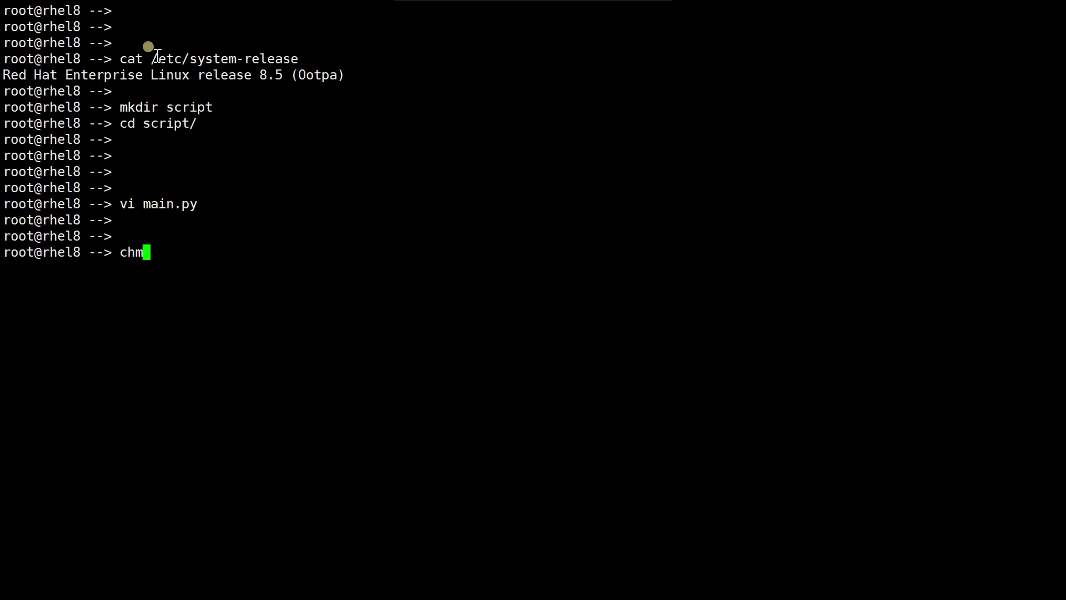
text(od +x)
text( main.py)
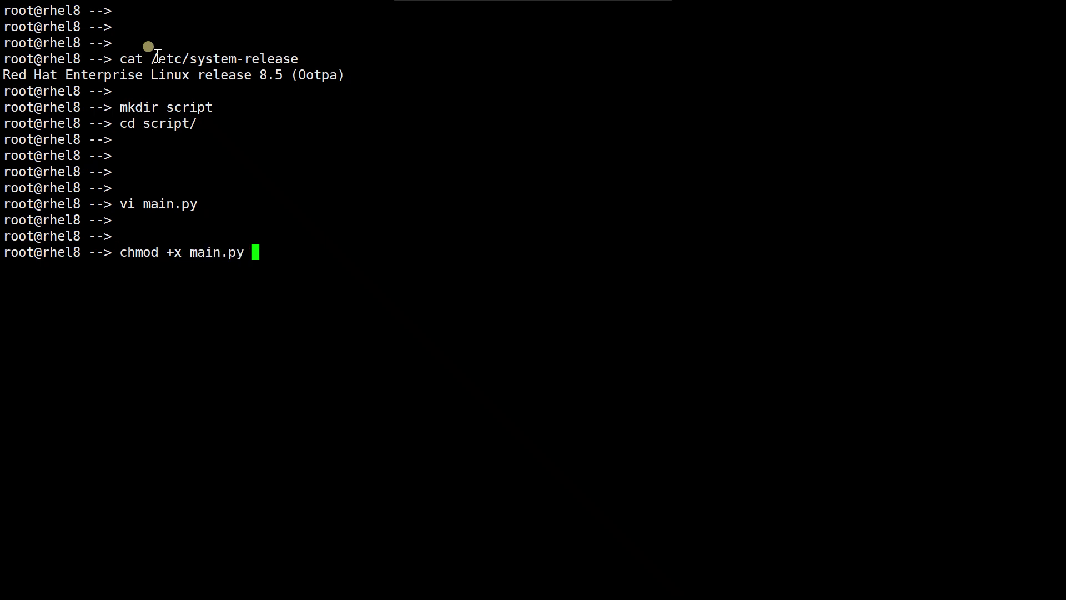
key(Return)
key(Return)
text(python ma)
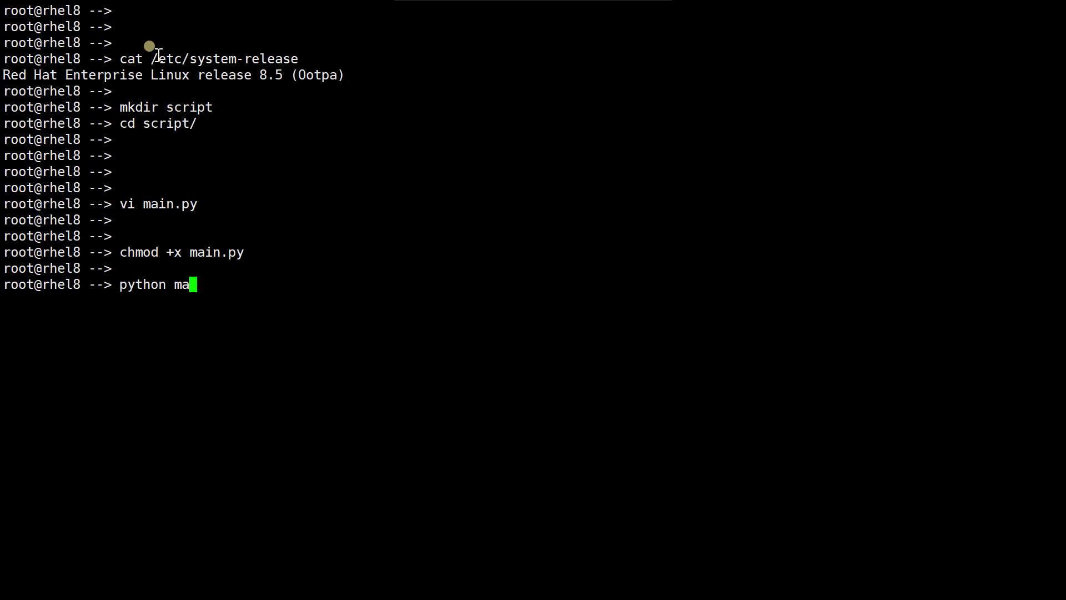
text(in)
Run python main.py and highlight its uname and process listing output.
key(Tab)
key(Return)
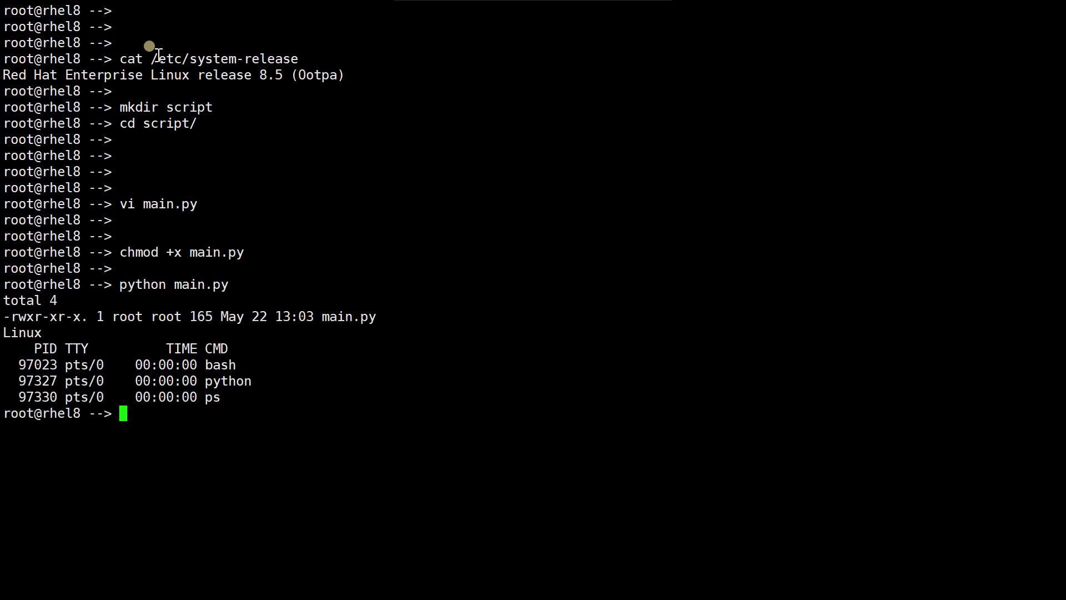
double_click(12, 333)
drag(3, 343, 256, 405)
click(208, 382)
Reopen main.py in vi and move the cursor to the ls entry on line 3.
key(Return)
text(vi )
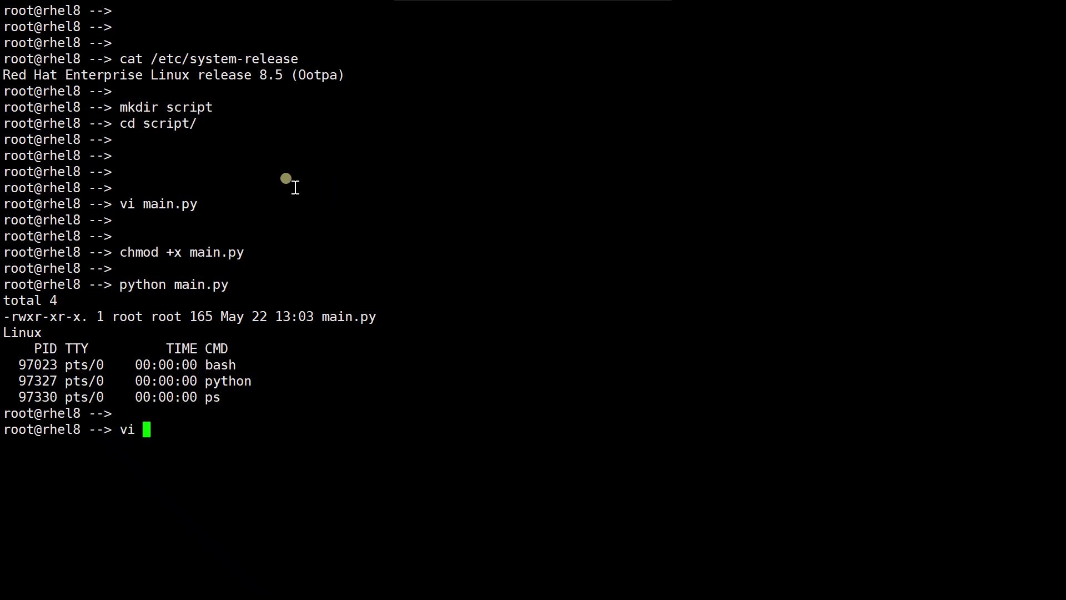
text(main.py)
key(Return)
key(j)
key(j)
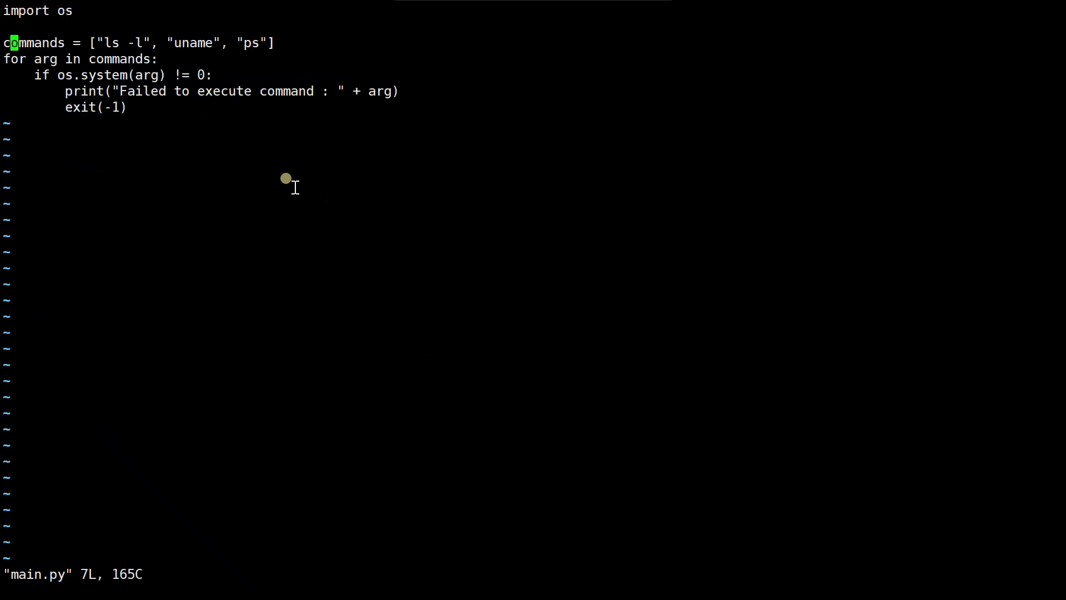
key(l)
key(l)
key(l)
key(h)
key(h)
key(h)
key(h)
Replace the commands list entries with 'mt' and save with :wq.
key(x)
key(x)
key(x)
key(x)
key(x)
key(x)
key(x)
key(x)
key(x)
key(x)
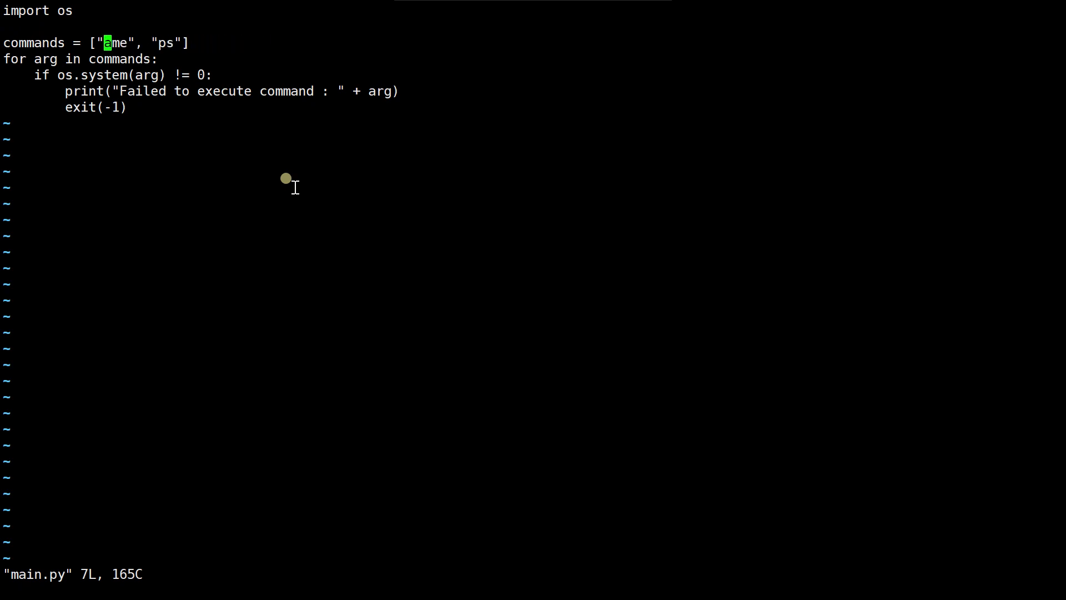
key(x)
key(x)
key(x)
key(x)
key(x)
key(x)
key(x)
key(x)
key(x)
text(imk)
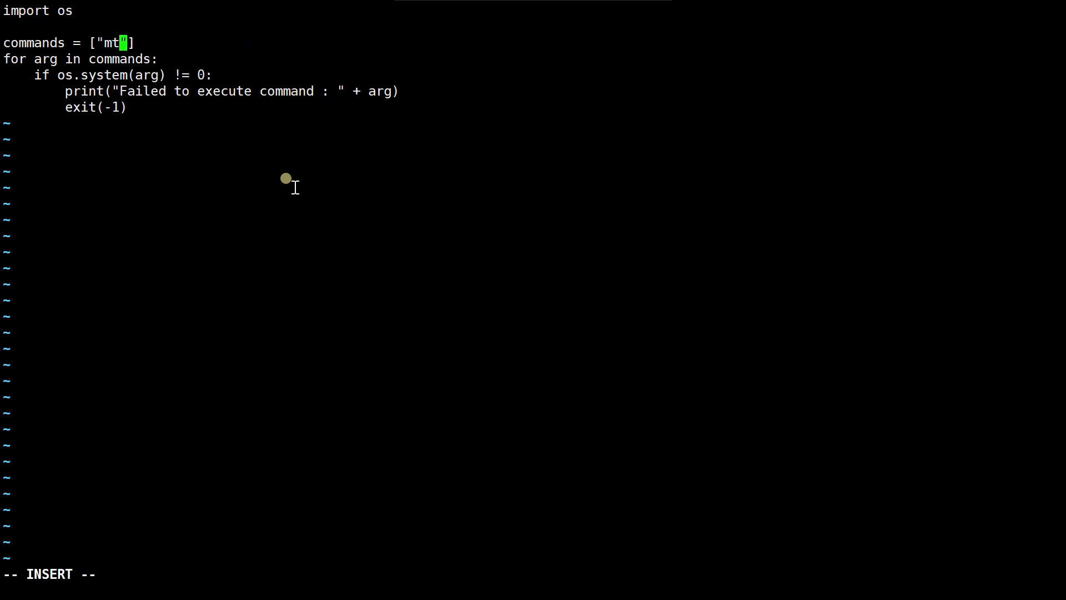
key(Escape)
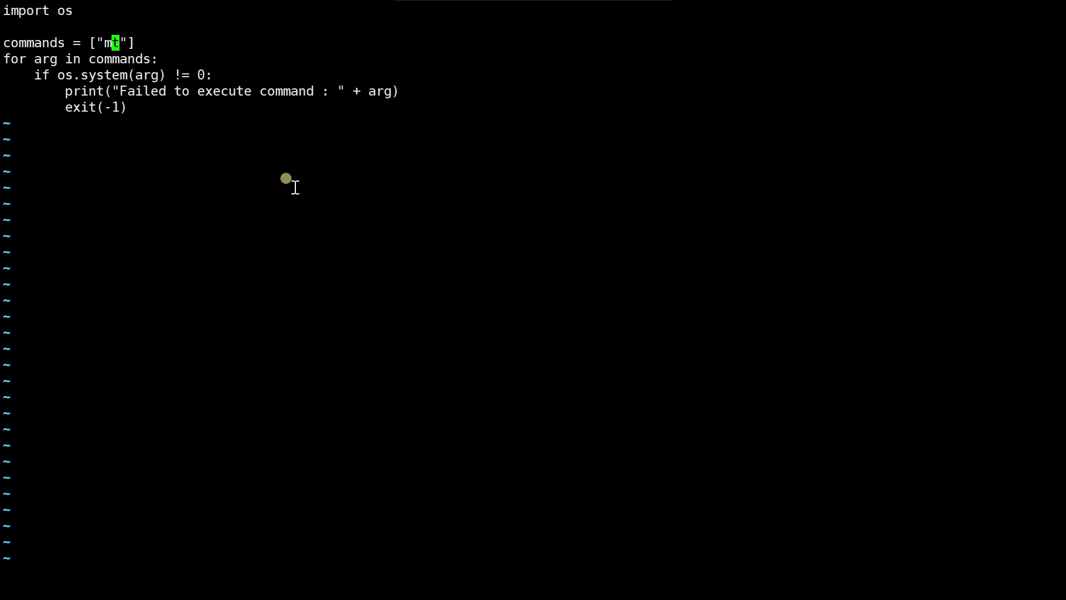
text(:wq)
key(Return)
key(Return)
key(Return)
key(Return)
text(p)
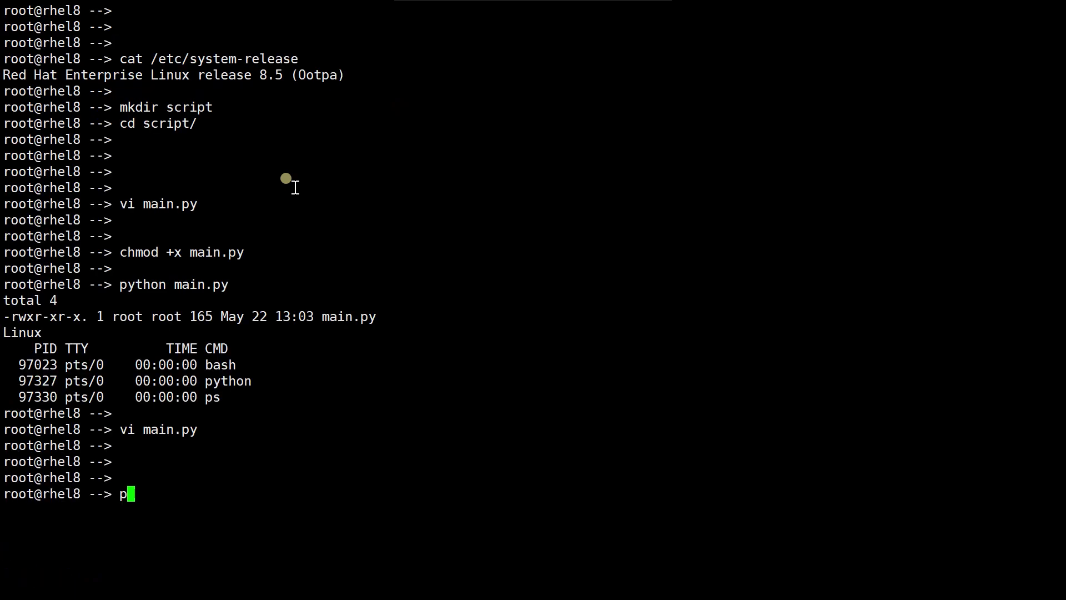
text(ython m)
Run python main.py and highlight the 'mt: command not found' failure lines.
key(Tab)
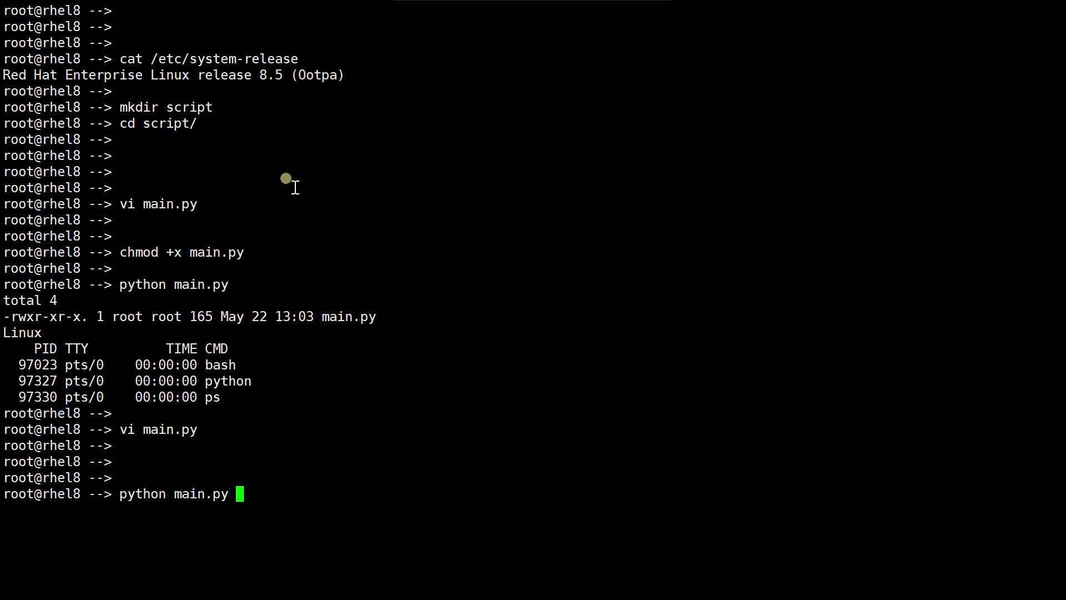
key(Return)
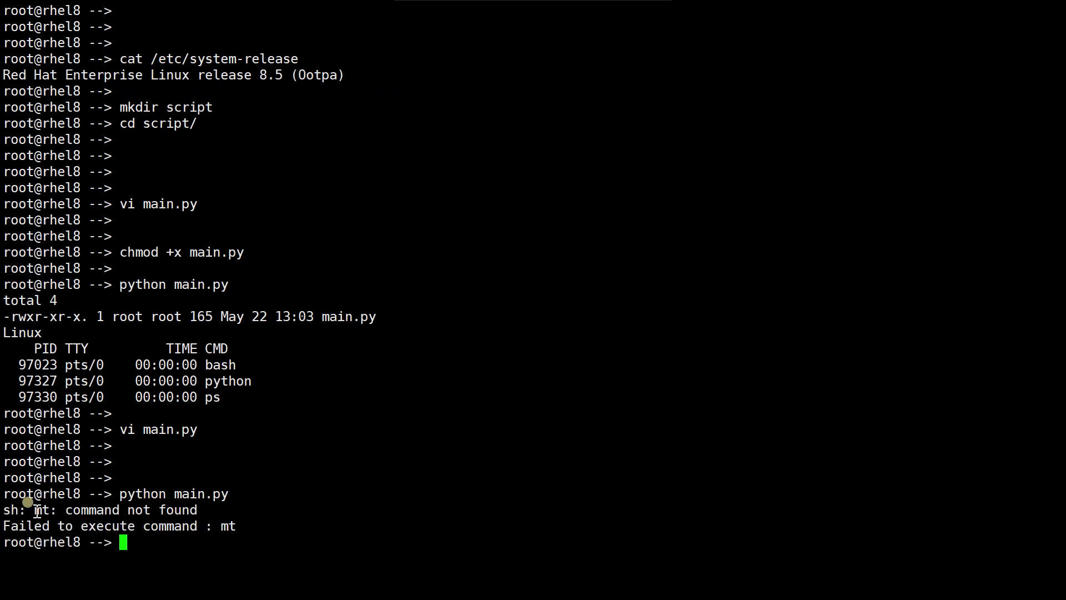
double_click(40, 510)
drag(2, 525, 236, 526)
click(220, 437)
text(exit)
Show the script's exit status 255 with echo $?
key(BackSpace)
key(BackSpace)
key(BackSpace)
text(echo )
text($?)
key(Return)
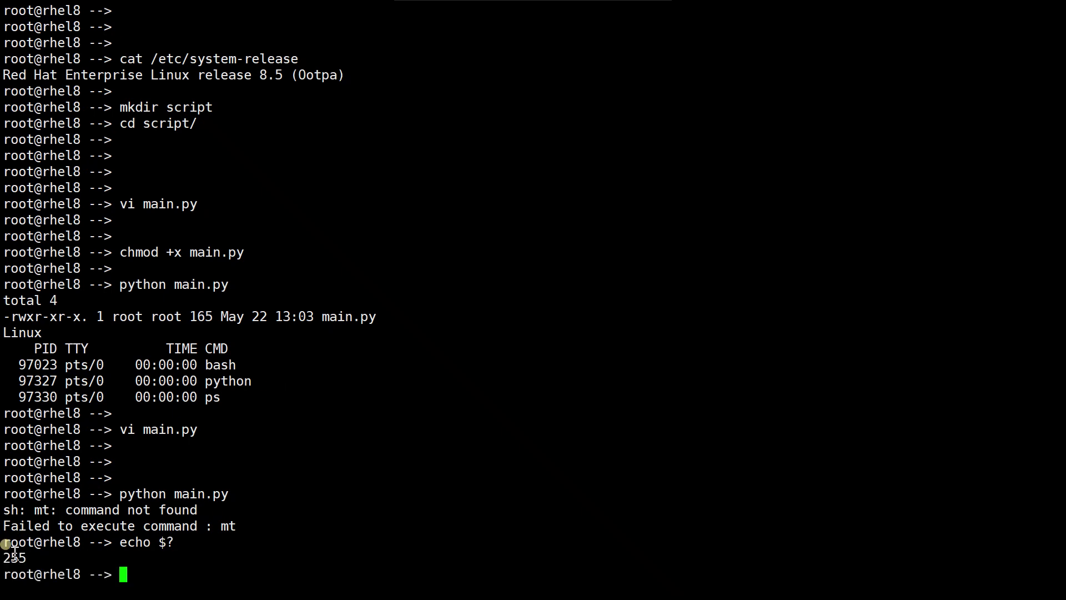
double_click(10, 556)
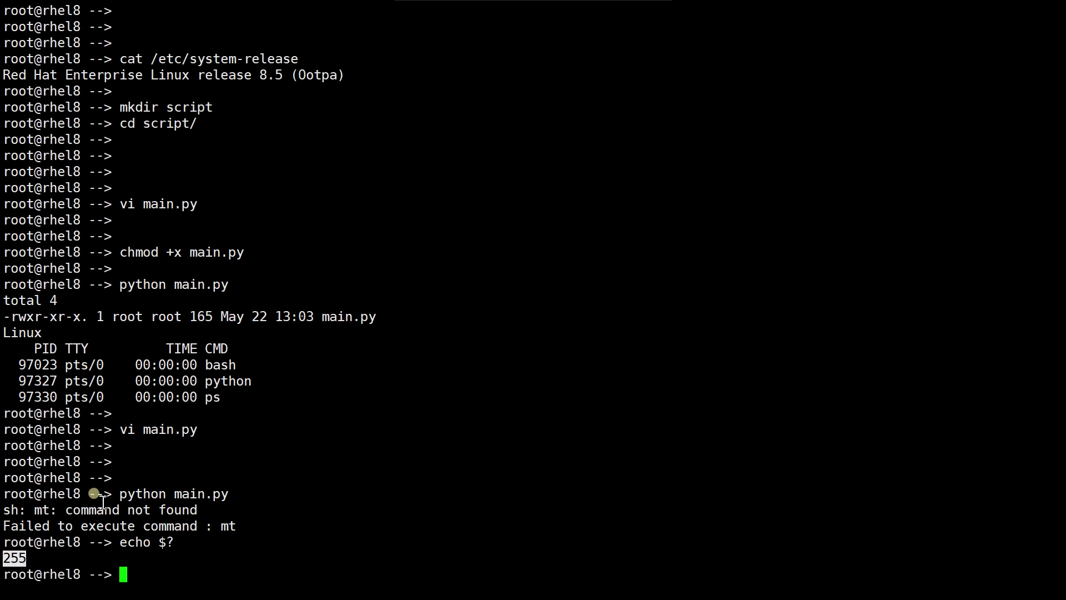
click(167, 455)
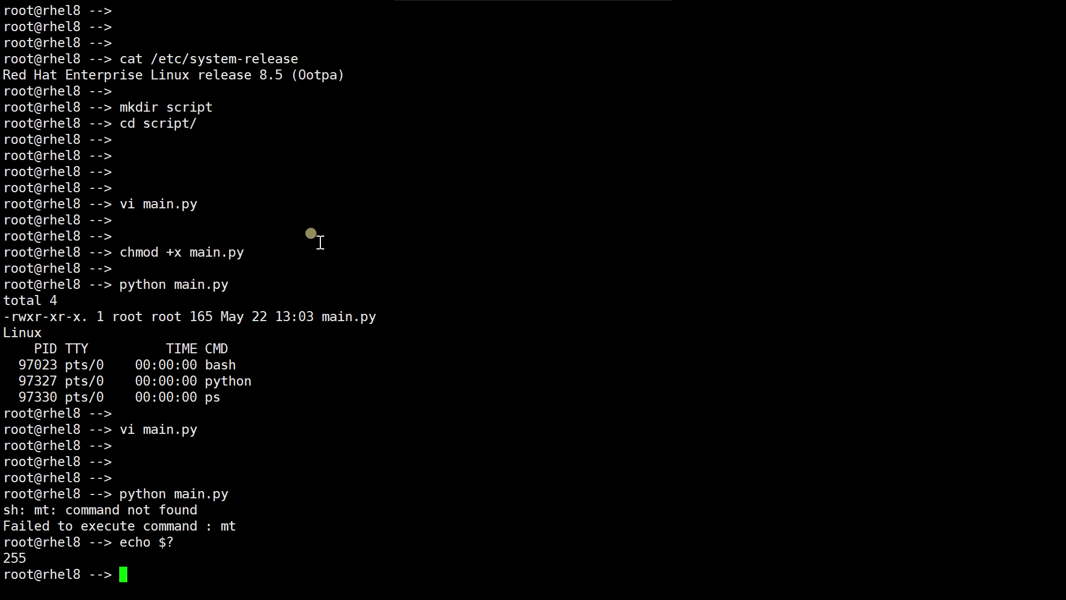
Print main.py with cat, showing the commands list containing only 'mt'.
key(Return)
text(ca)
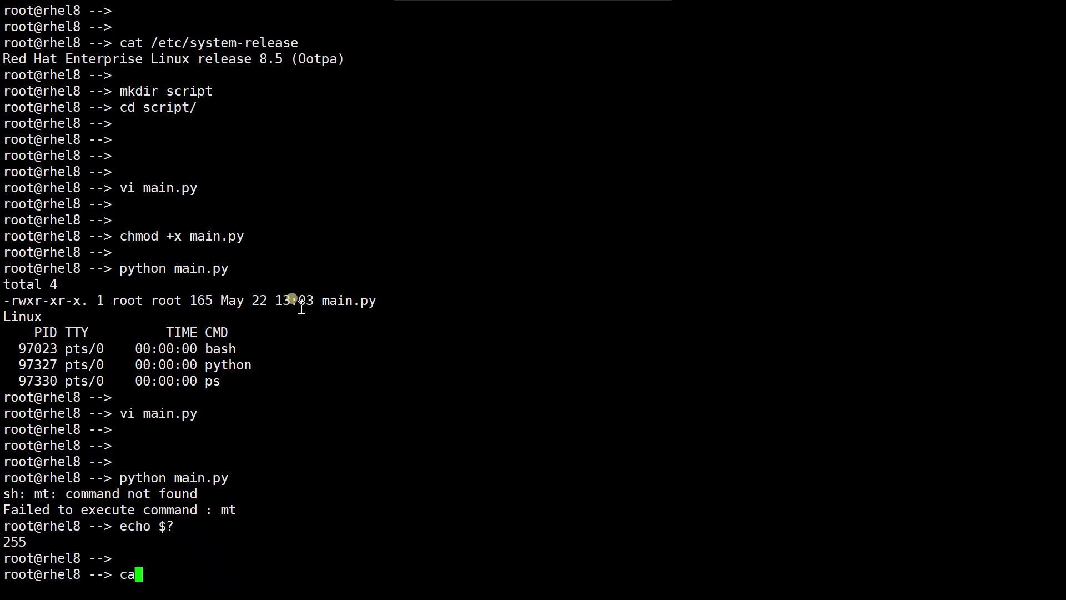
text(t main)
key(Tab)
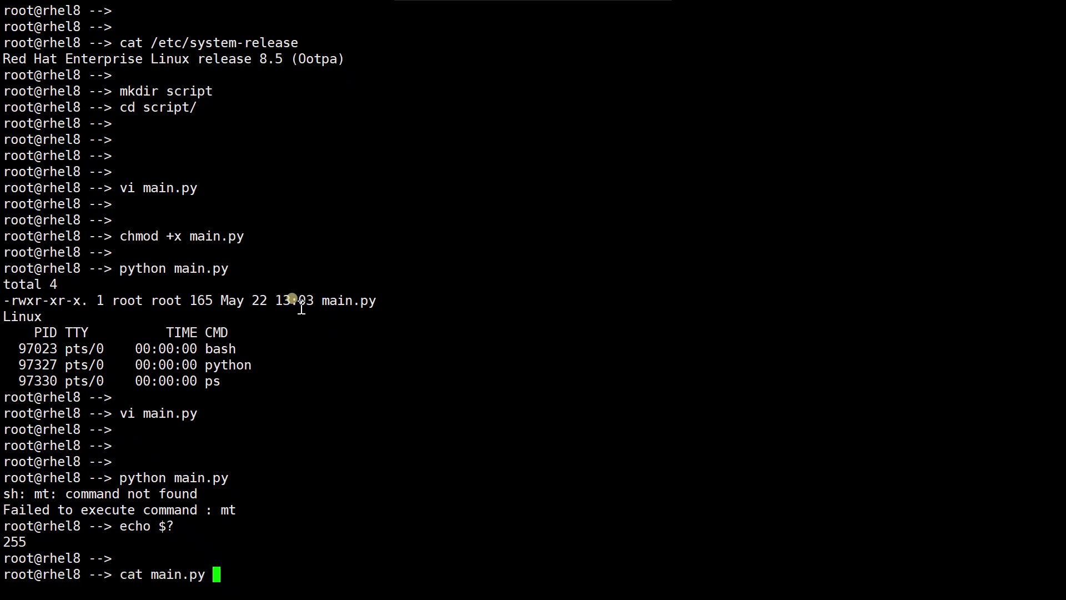
key(Return)
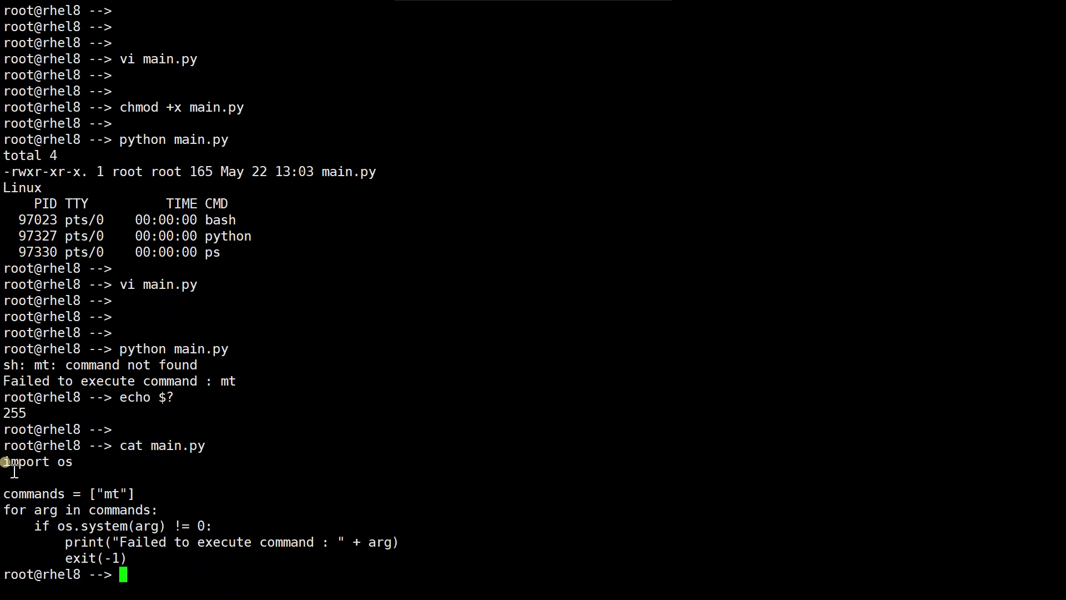